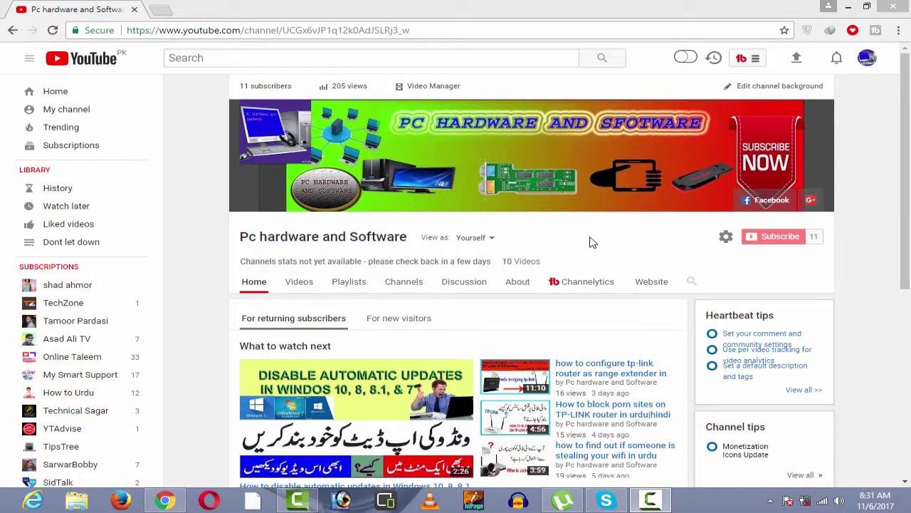
- Minimize Chrome, refresh the desktop, and check the connected Wi-Fi in the networks list
click(848, 6)
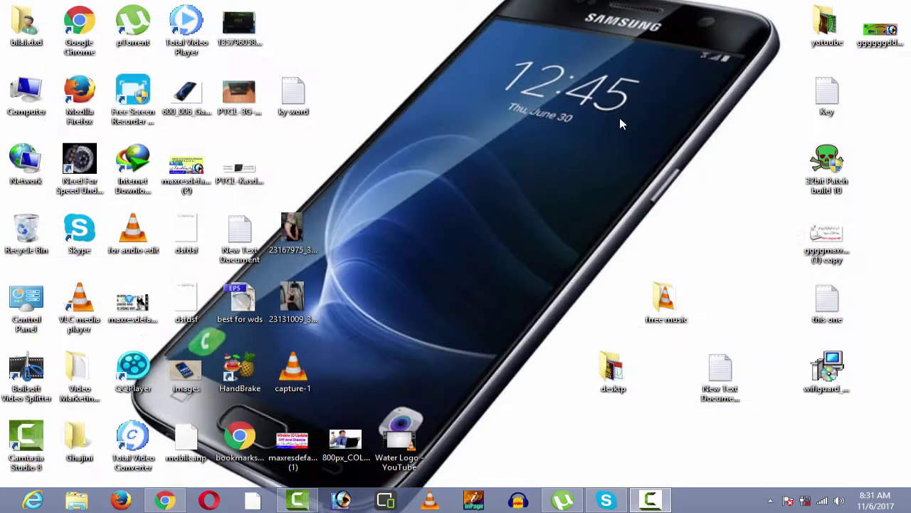
right_click(619, 117)
click(637, 148)
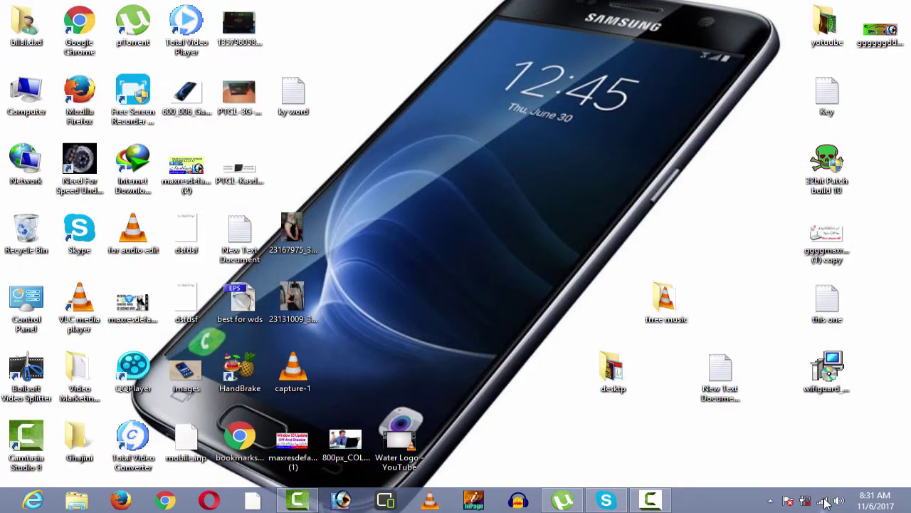
click(824, 501)
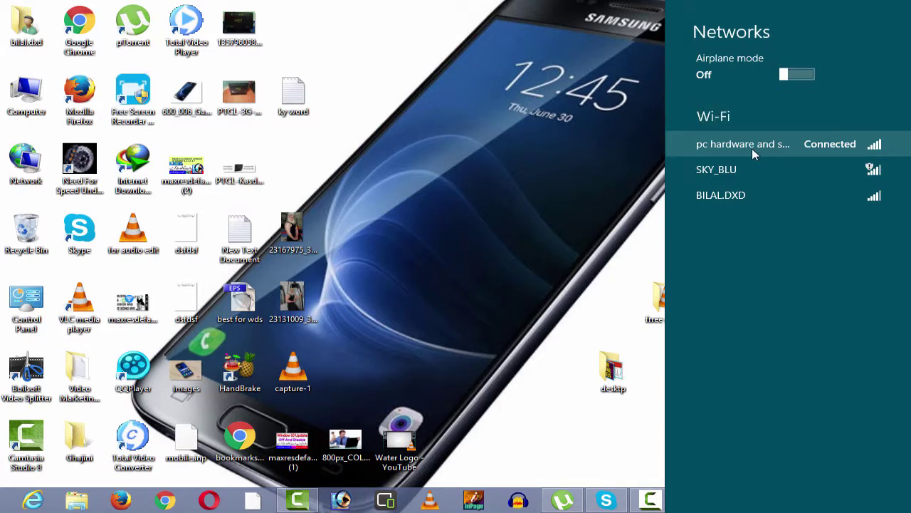
click(527, 141)
- Refresh the desktop repeatedly, then bring up the tray network icon's shortcut menu
right_click(537, 141)
click(563, 178)
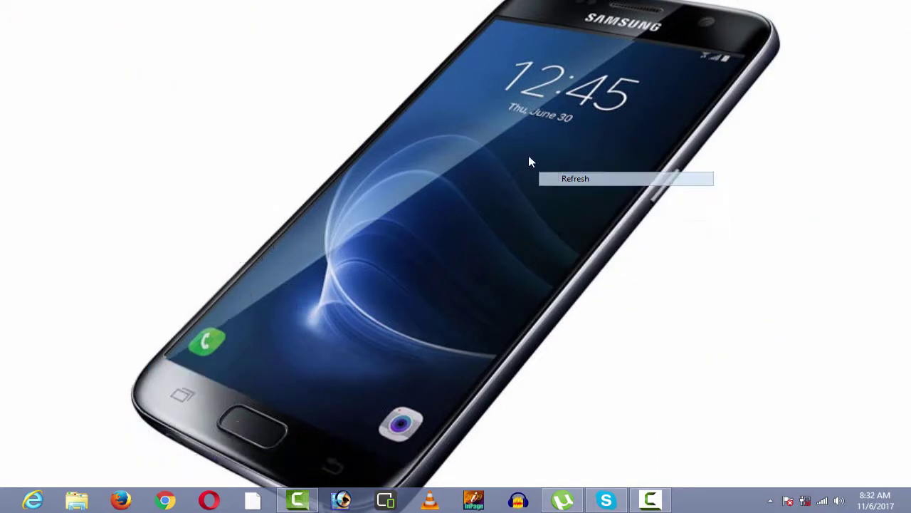
right_click(503, 117)
click(533, 152)
right_click(507, 120)
click(555, 157)
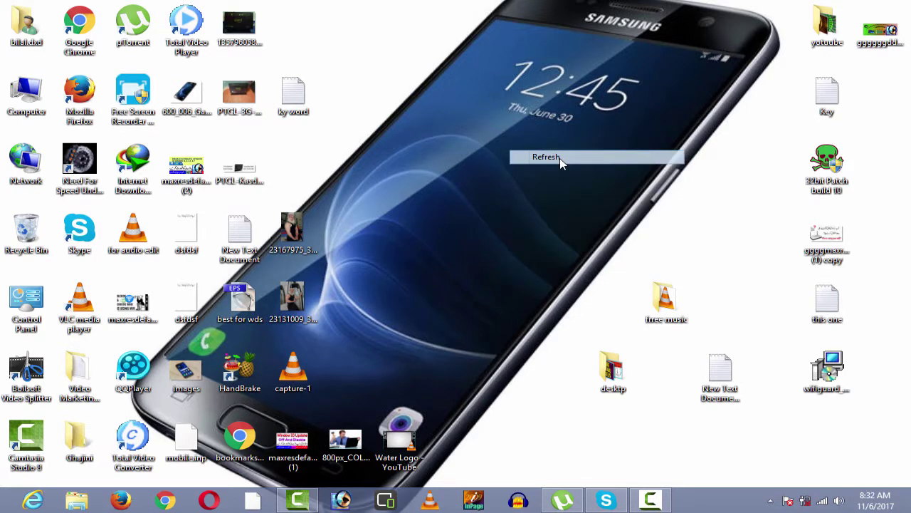
right_click(478, 119)
click(518, 152)
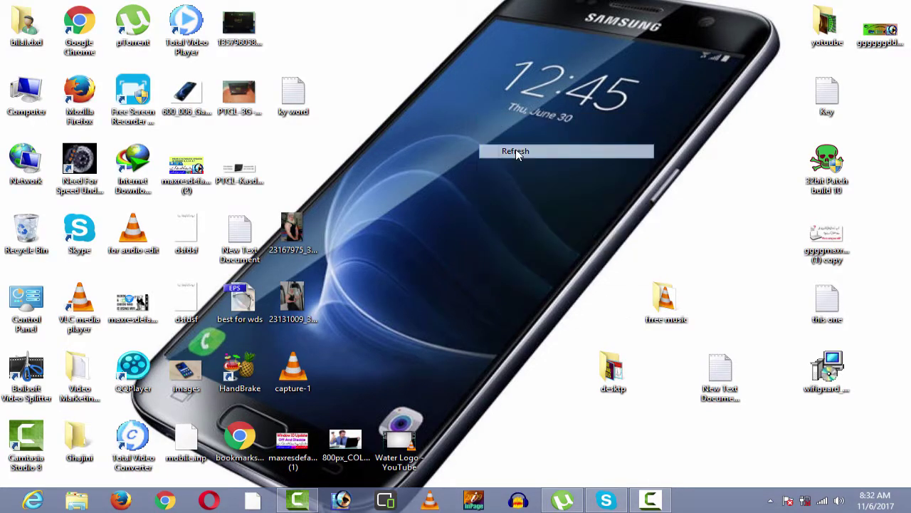
right_click(480, 126)
click(518, 162)
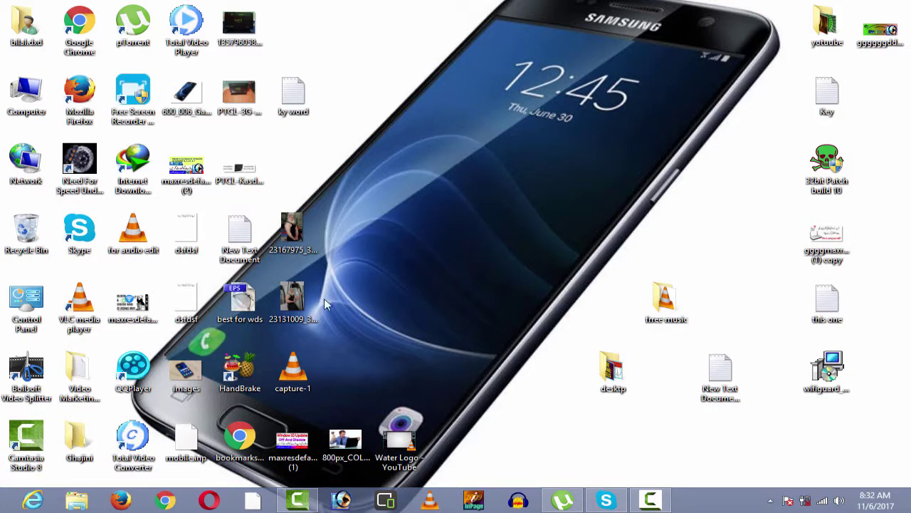
right_click(433, 144)
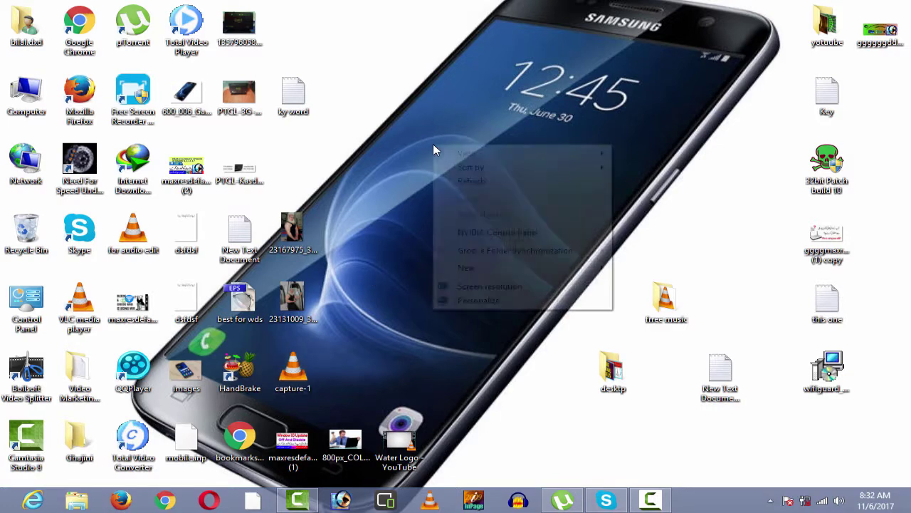
click(473, 179)
right_click(437, 131)
click(464, 171)
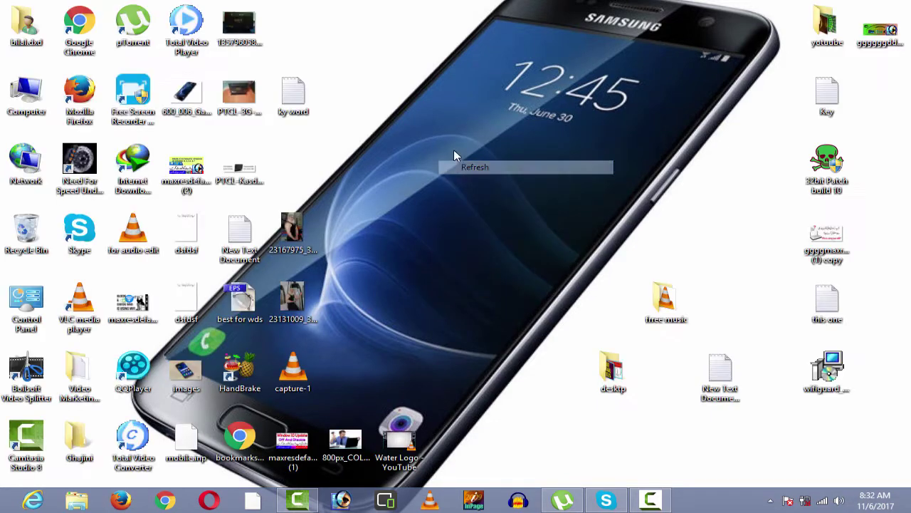
right_click(453, 150)
click(479, 187)
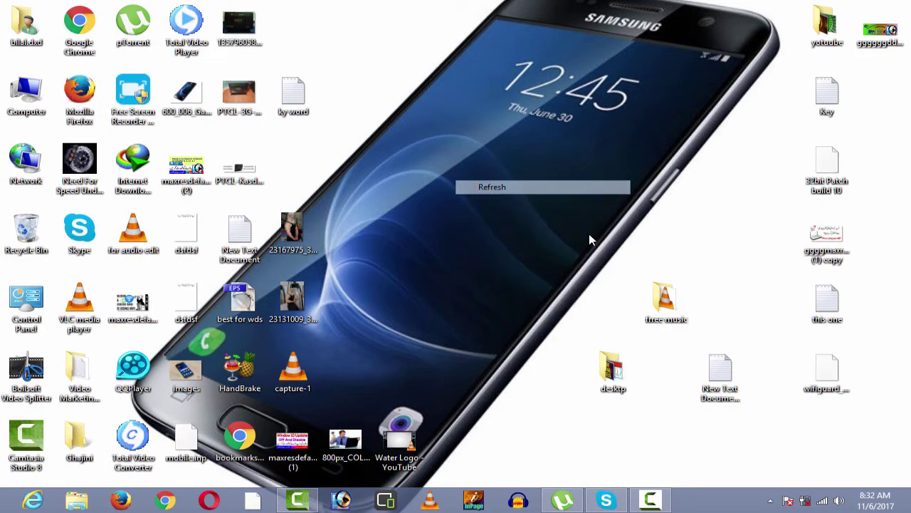
right_click(819, 506)
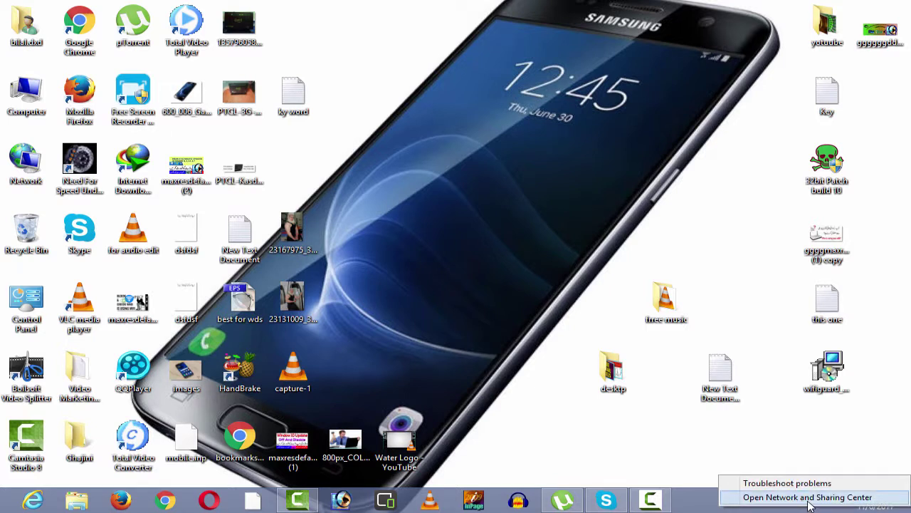
- Open the Wi-Fi connection details in Network and Sharing Center and read the default gateway, 192.168.1.1
click(810, 499)
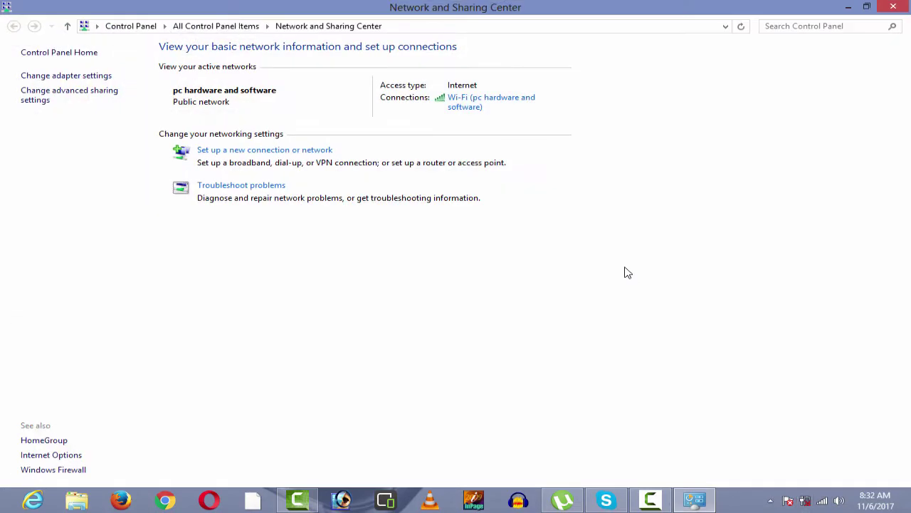
click(476, 108)
drag(489, 123, 525, 82)
click(427, 222)
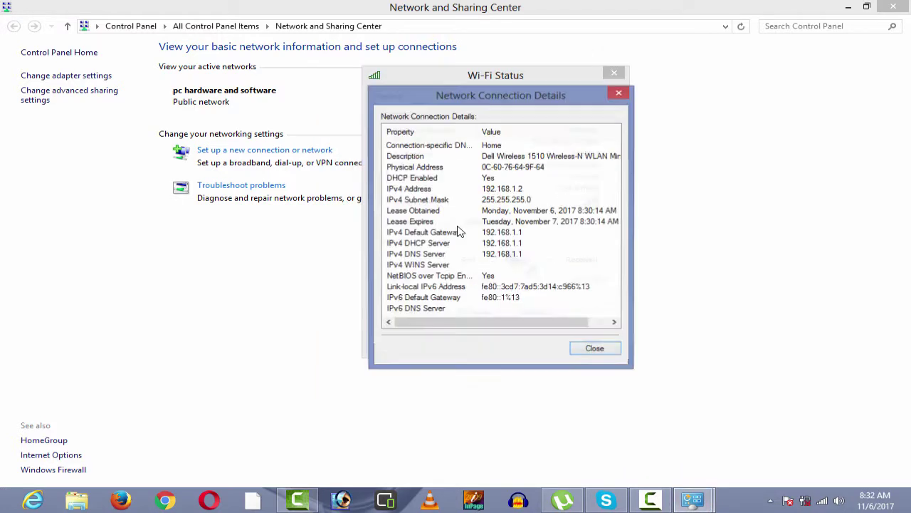
click(518, 235)
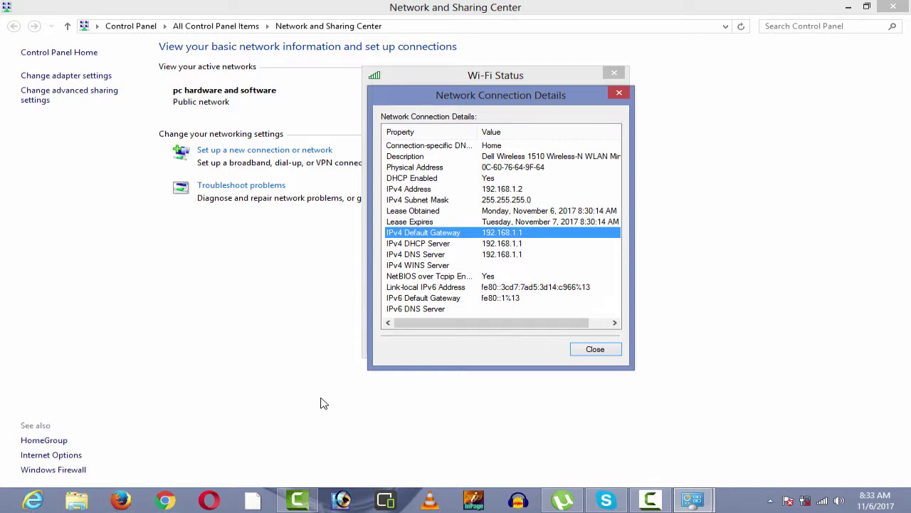
- Close the connection details and Wi-Fi Status windows, and minimize the Control Panel
click(595, 351)
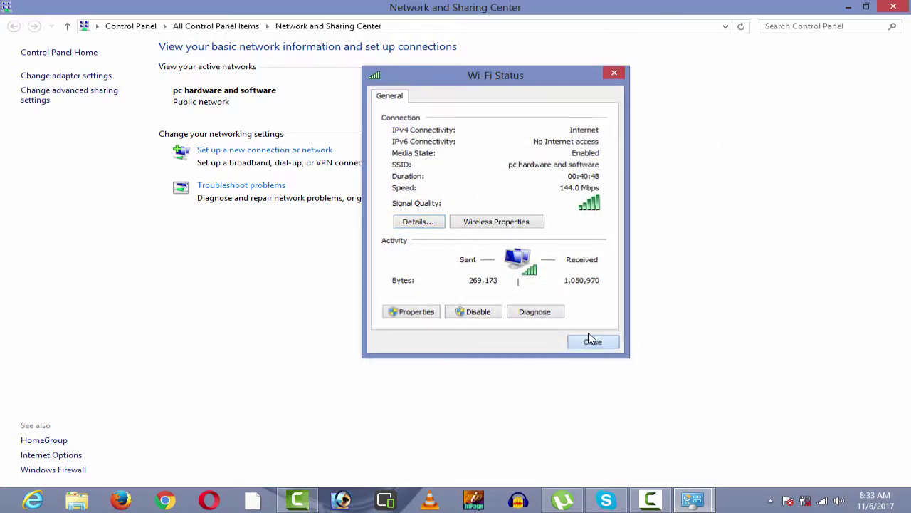
click(591, 341)
click(848, 7)
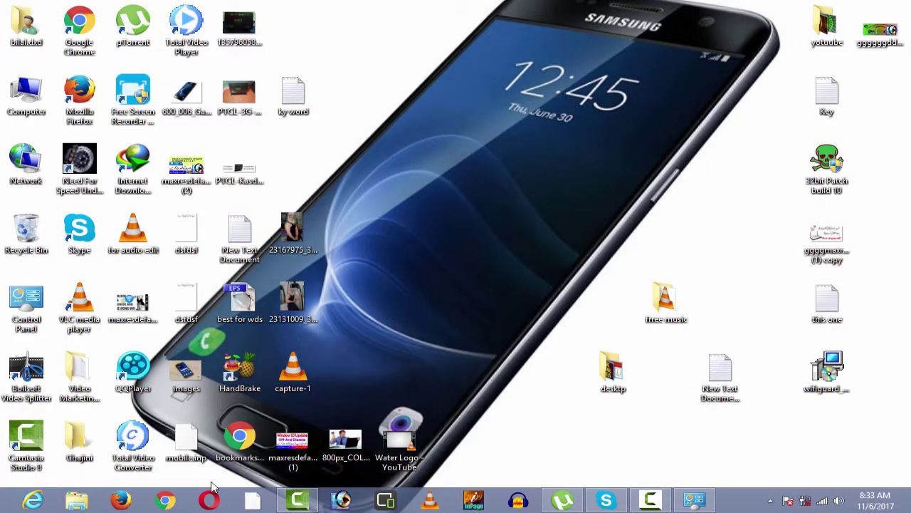
- Launch Chrome and load the router admin page at 192.168.1.1
click(173, 499)
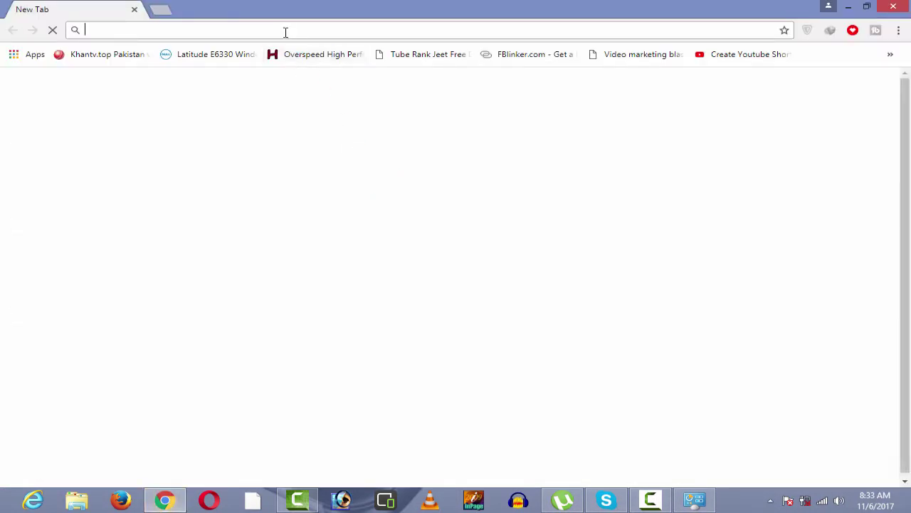
text(19)
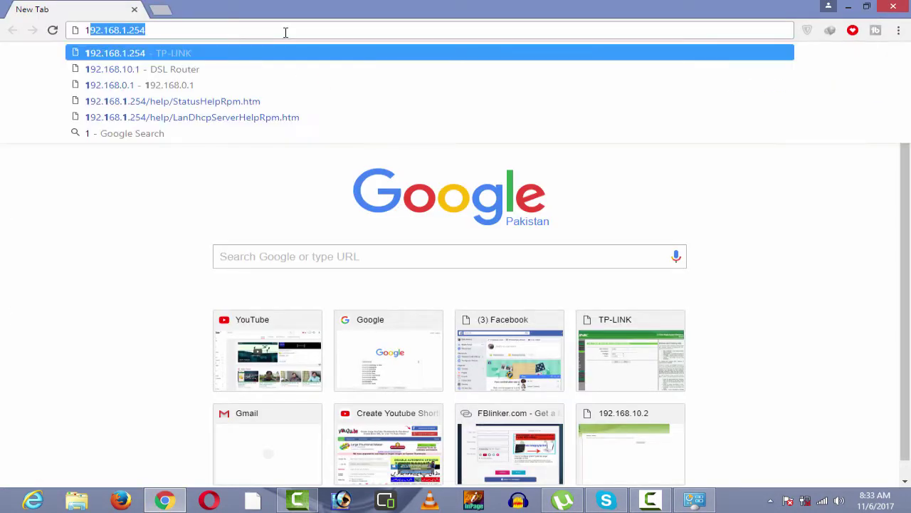
text(2)
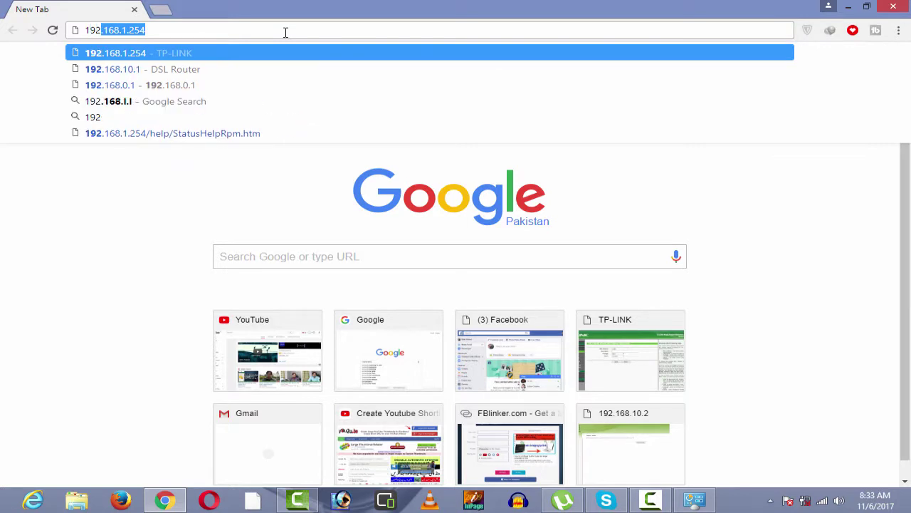
text(.16)
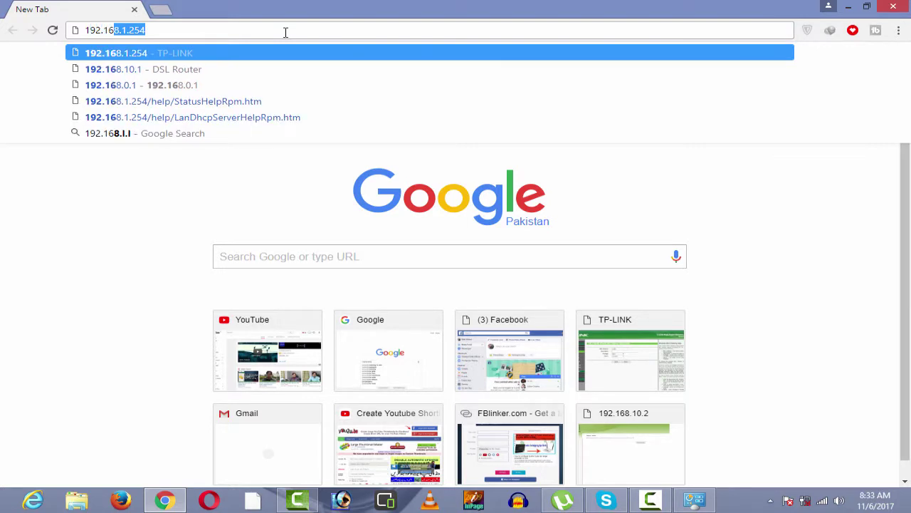
text(8.1)
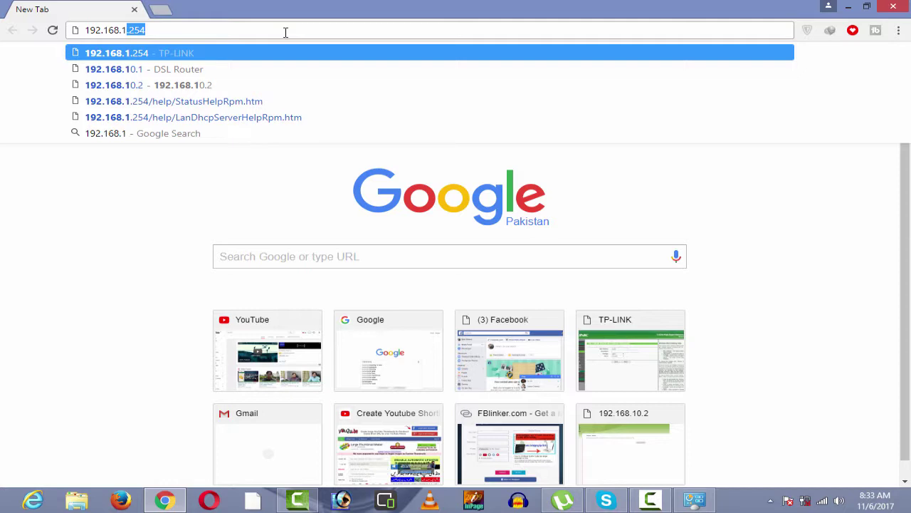
key(BackSpace)
text(.1)
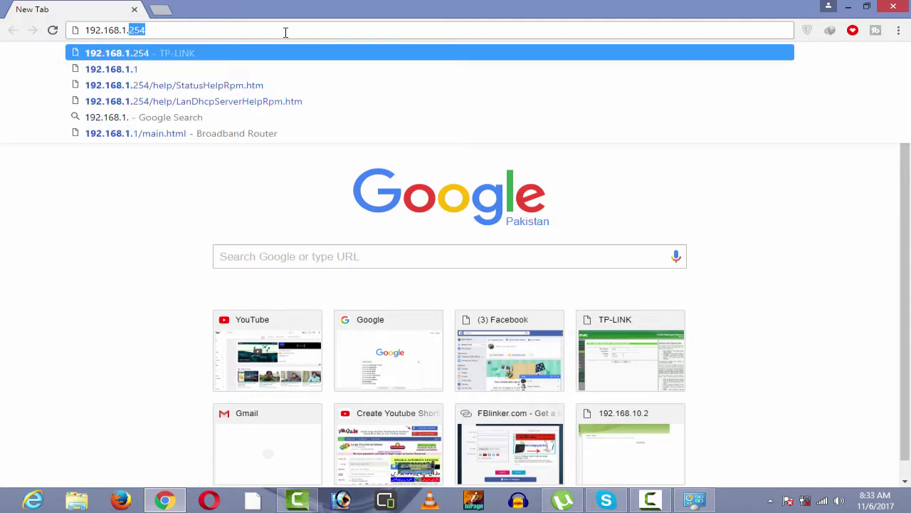
key(Return)
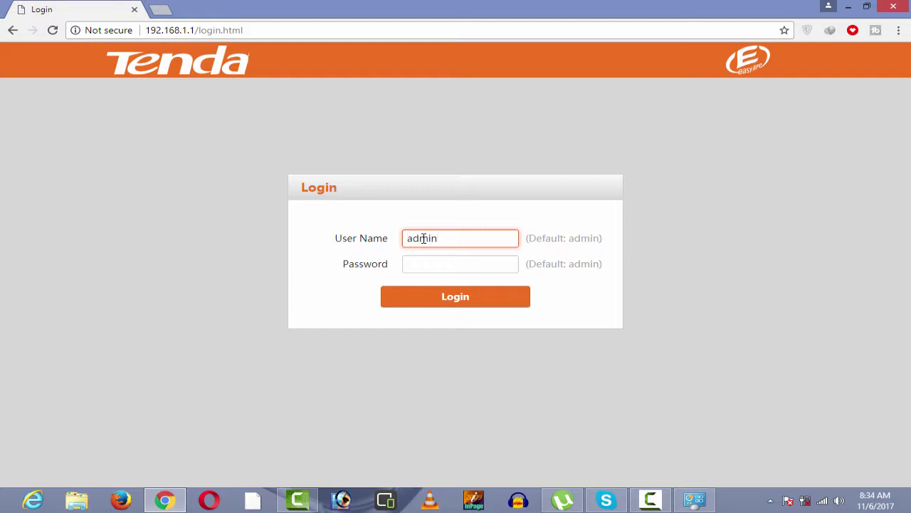
- Log in as admin, switch to Advanced settings, and show the Device Info summary
key(Tab)
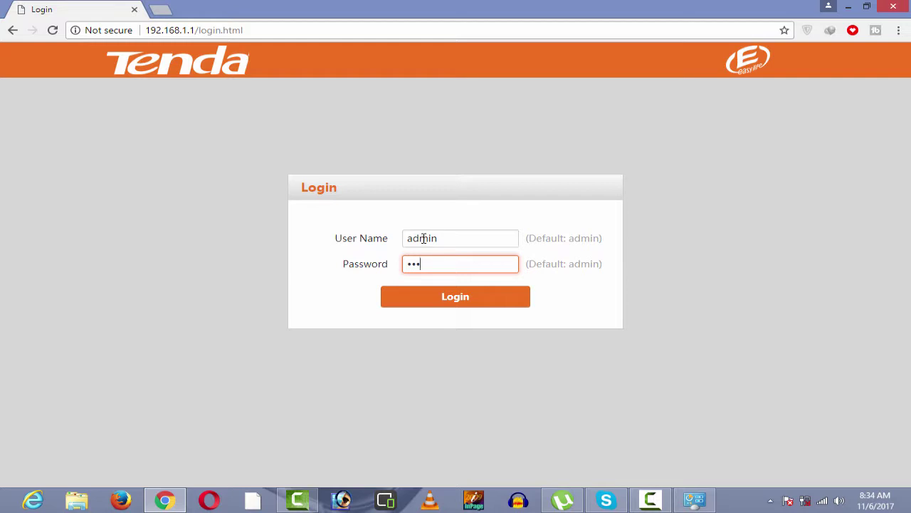
key(Return)
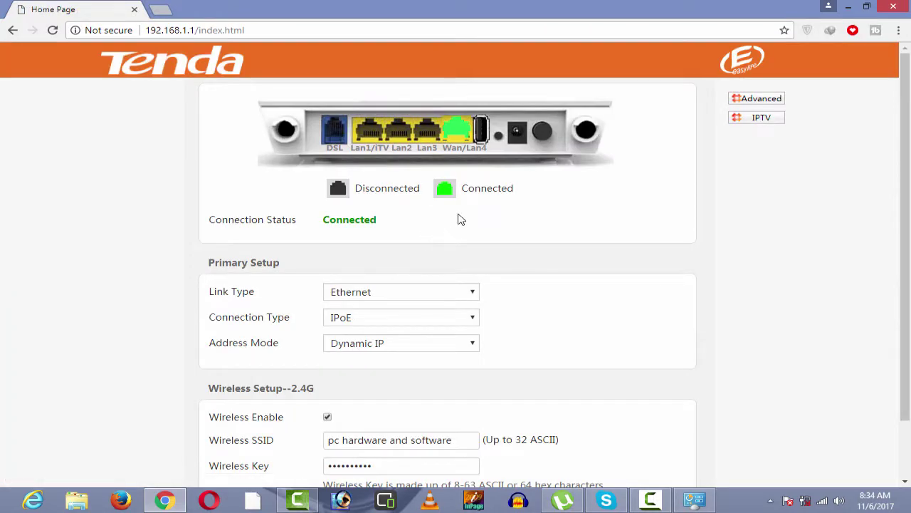
click(763, 100)
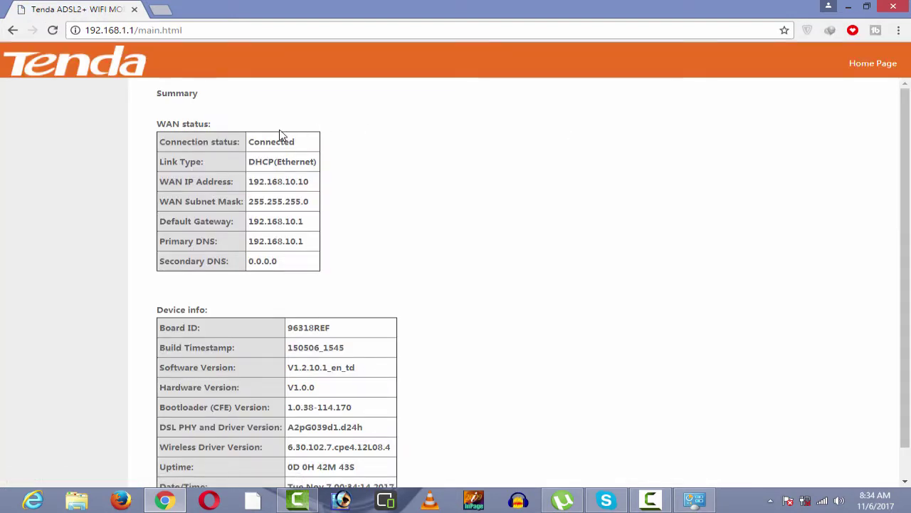
click(53, 30)
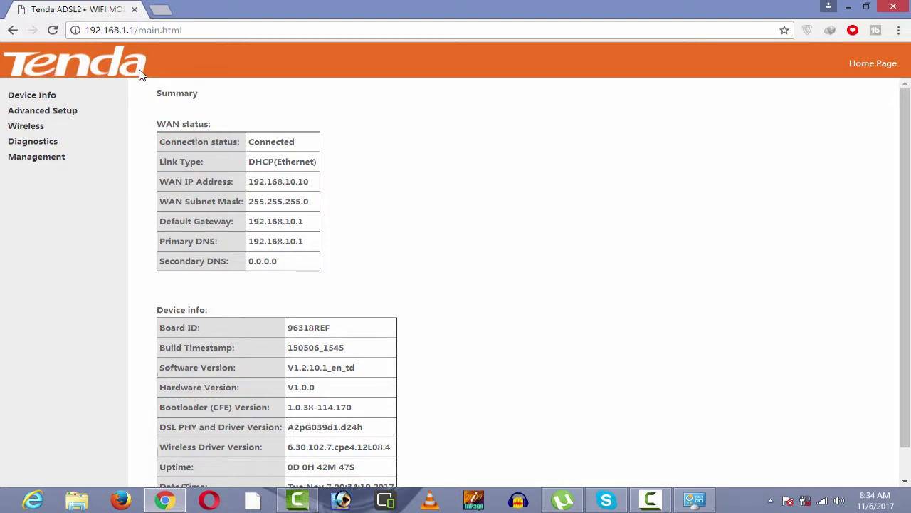
click(62, 96)
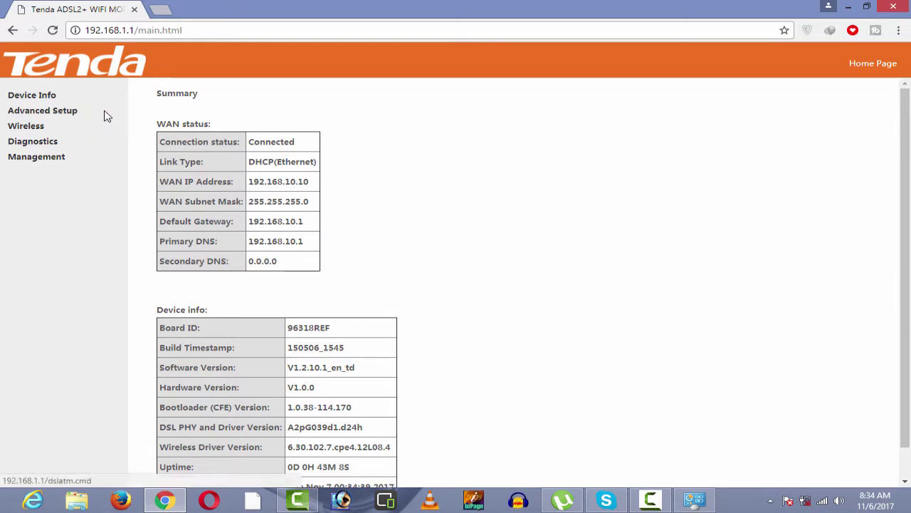
- Replace the wireless network name 'pc hardware and software' with 'bilal'
click(59, 131)
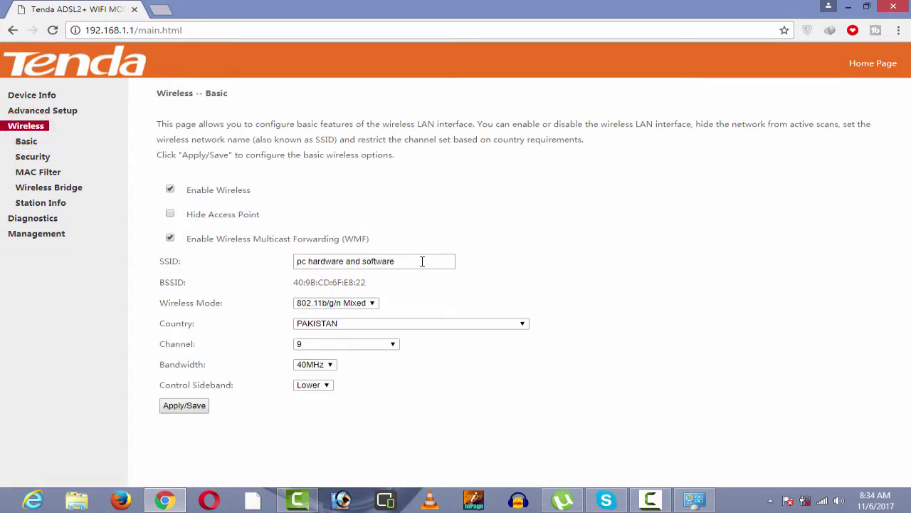
drag(421, 261, 294, 262)
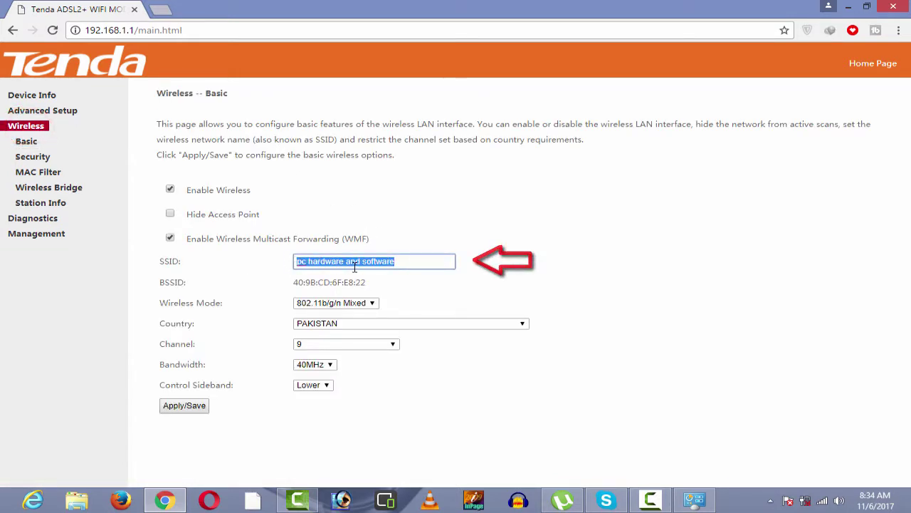
click(408, 262)
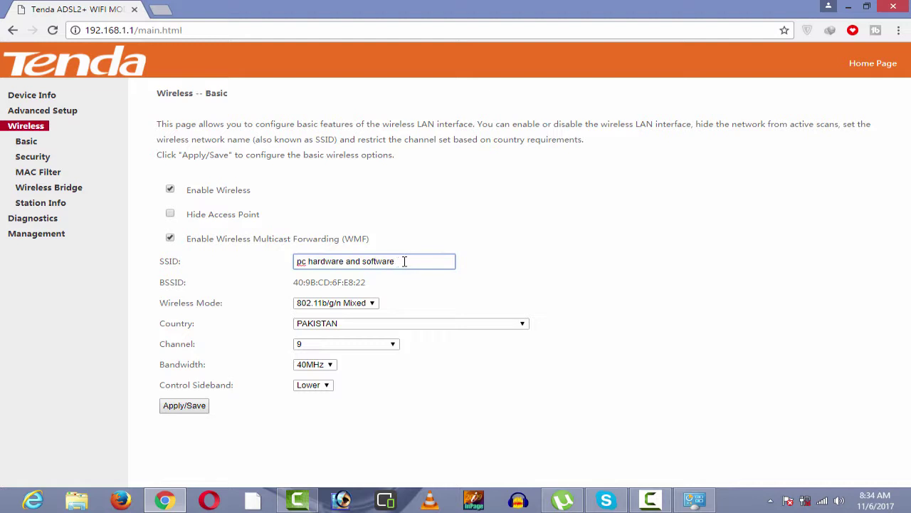
drag(410, 262, 244, 268)
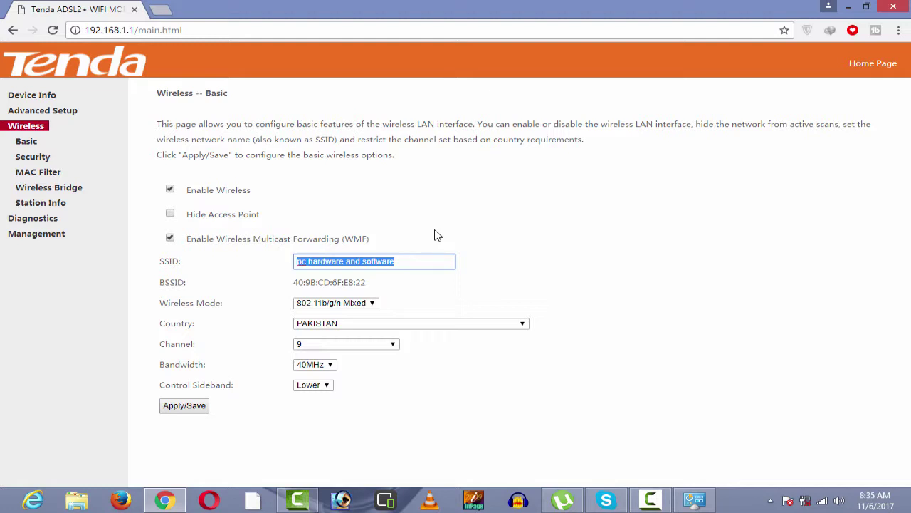
text(bilal)
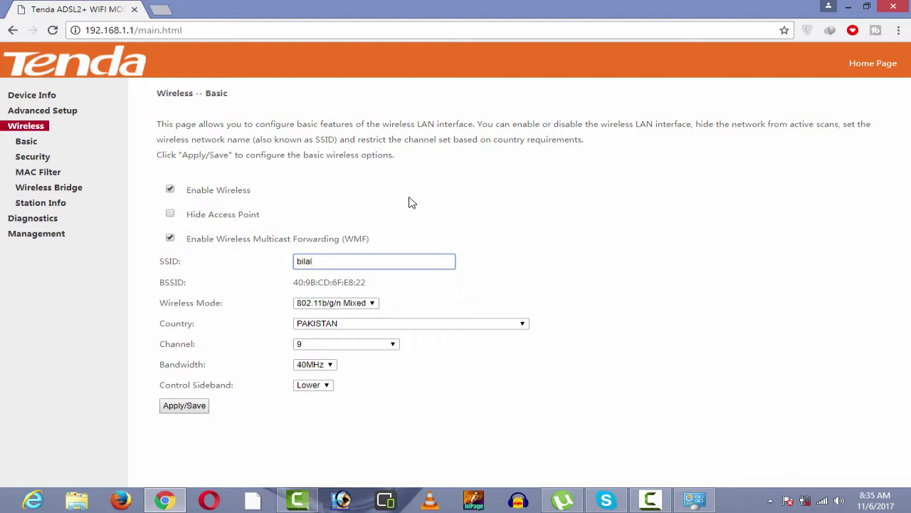
- Save the new SSID and show the Windows list of available Wi-Fi networks
click(198, 413)
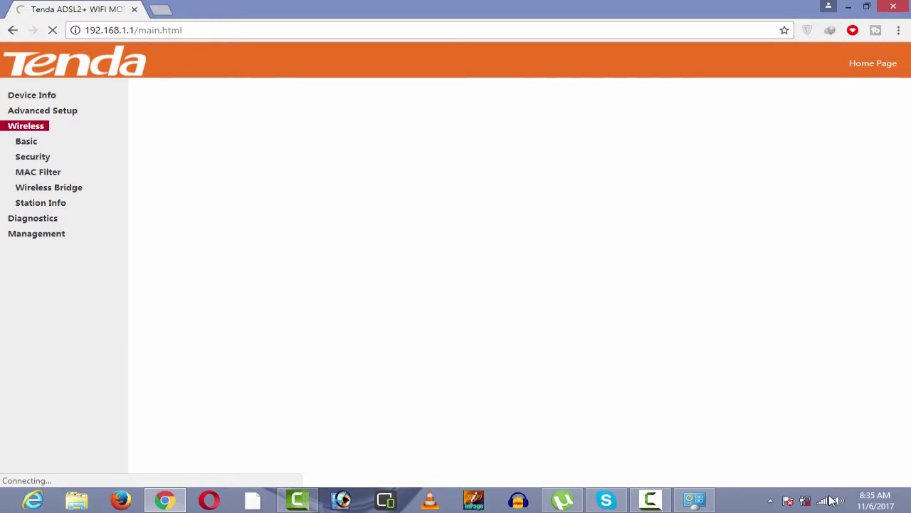
mouse_move(824, 502)
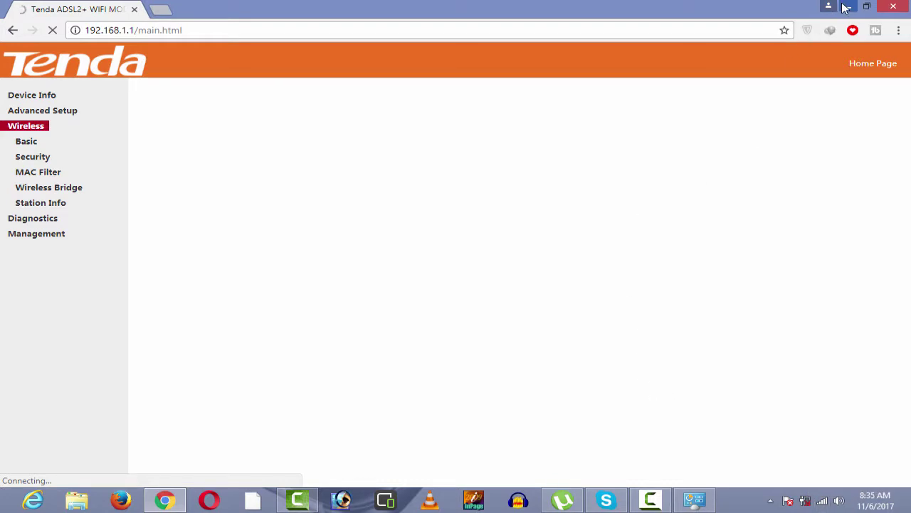
click(822, 502)
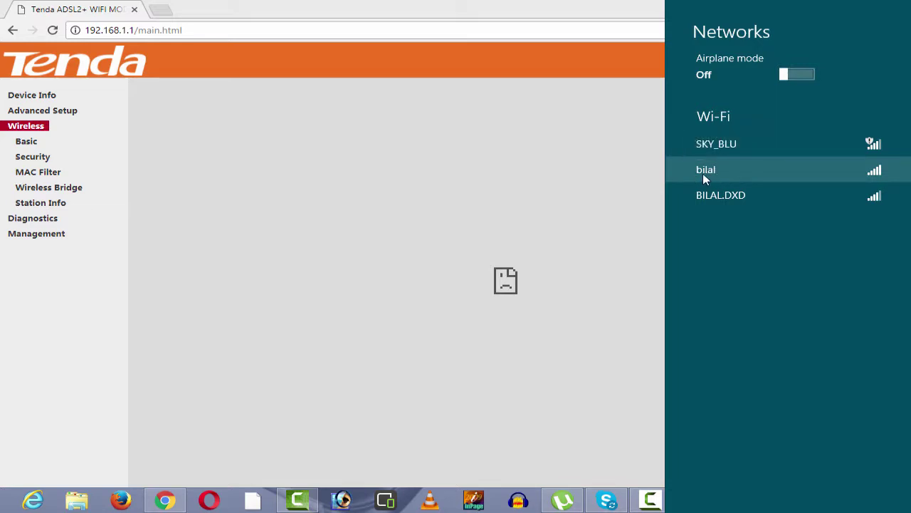
- Join the bilal network by entering its security key, decline sharing, and close the panel
click(723, 171)
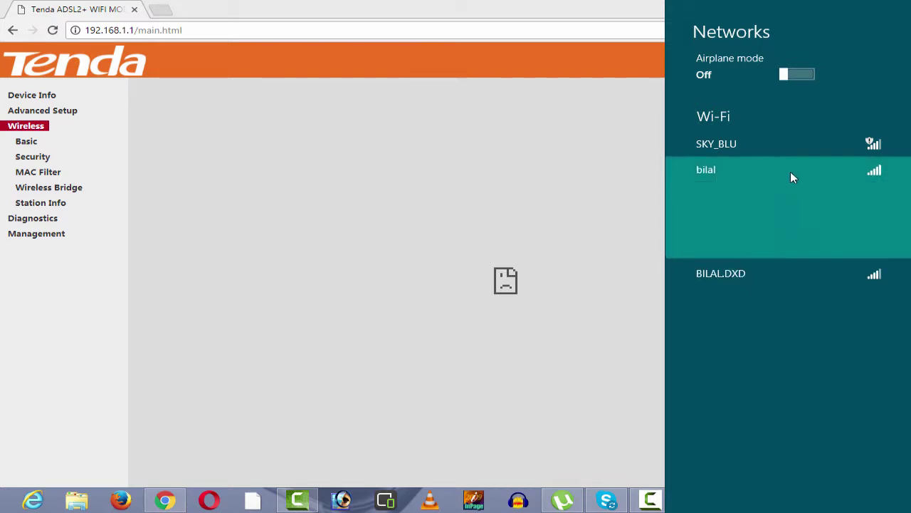
click(826, 240)
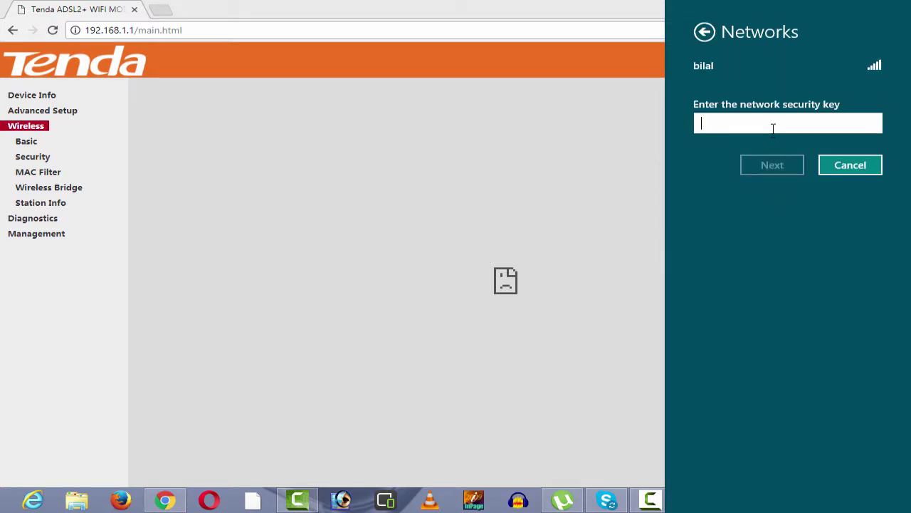
text(••)
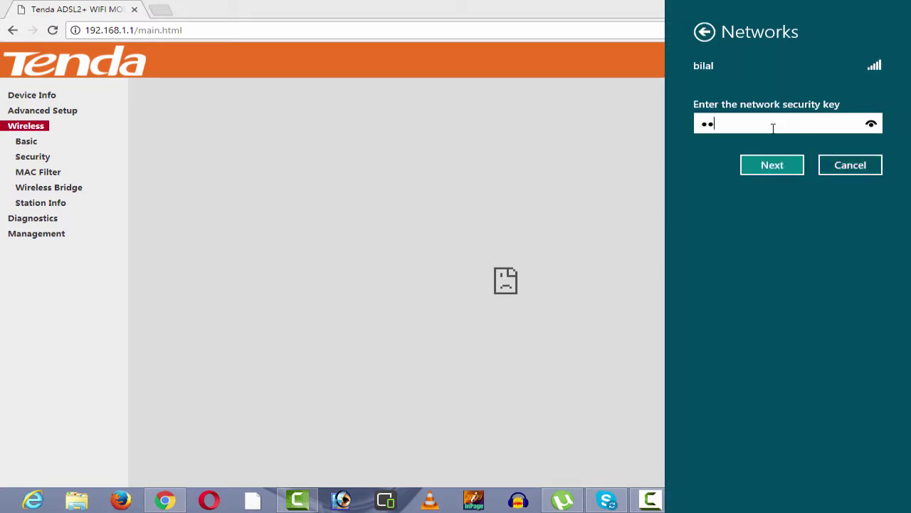
text(••)
key(Return)
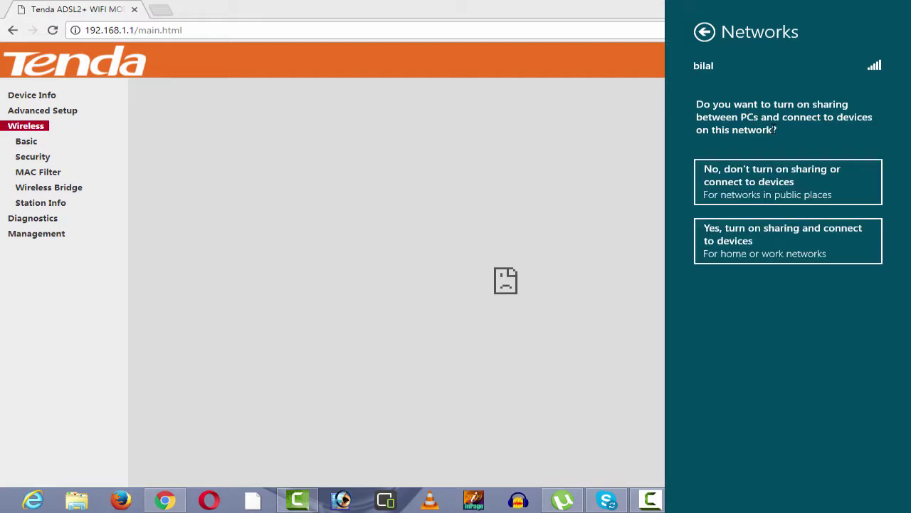
click(808, 166)
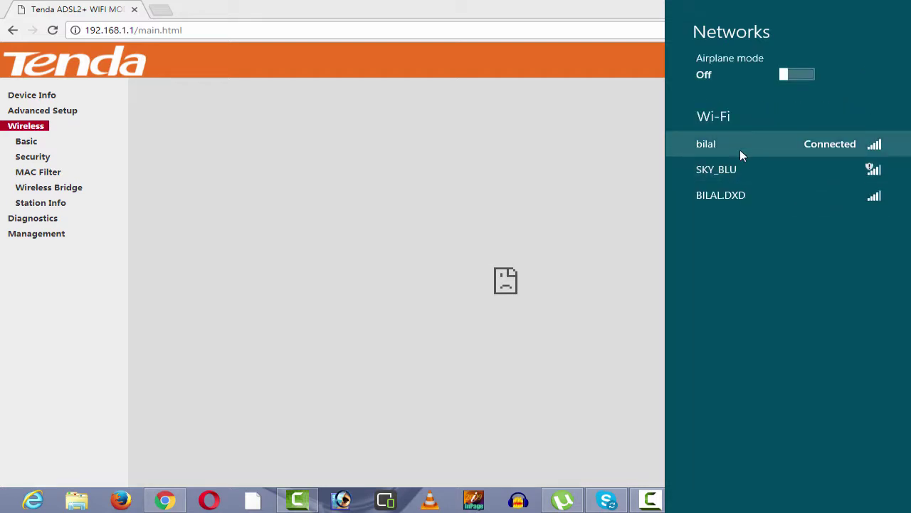
click(52, 29)
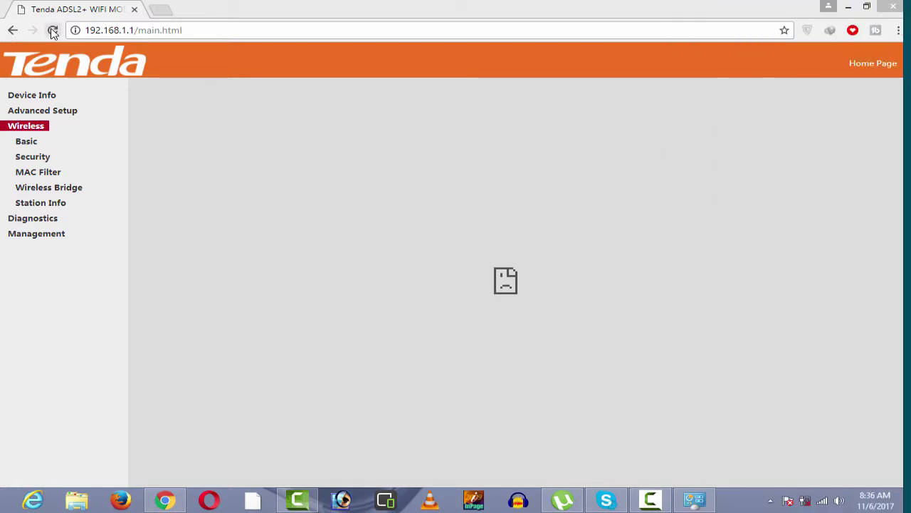
- Reload the router admin, open Wireless Security, and scroll to the WPA2-PSK passphrase field
click(52, 30)
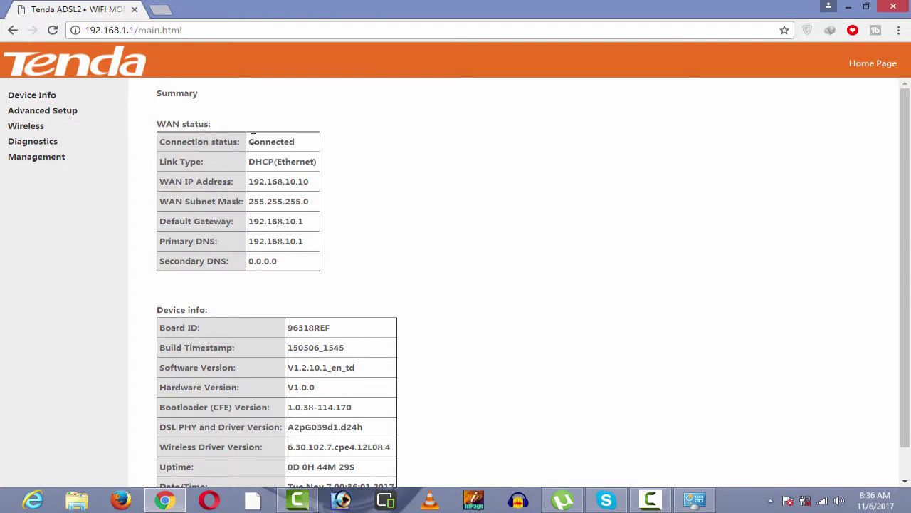
click(36, 126)
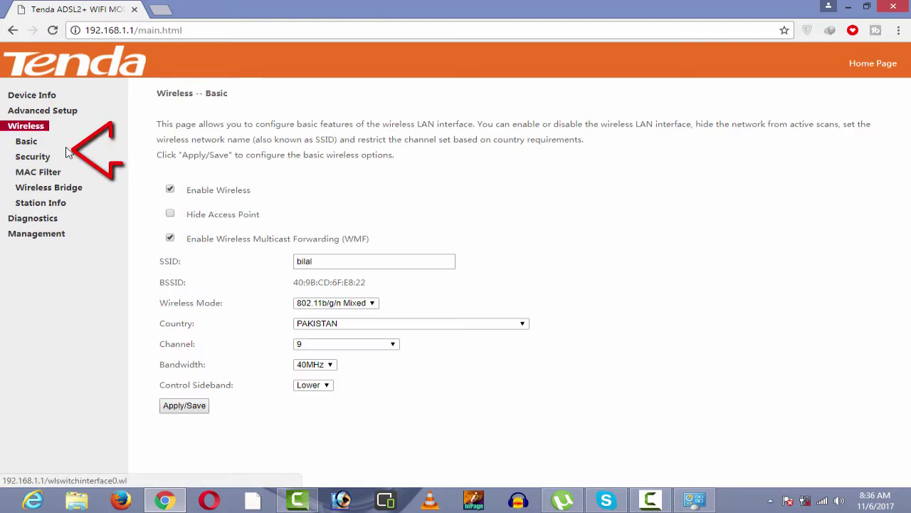
click(36, 157)
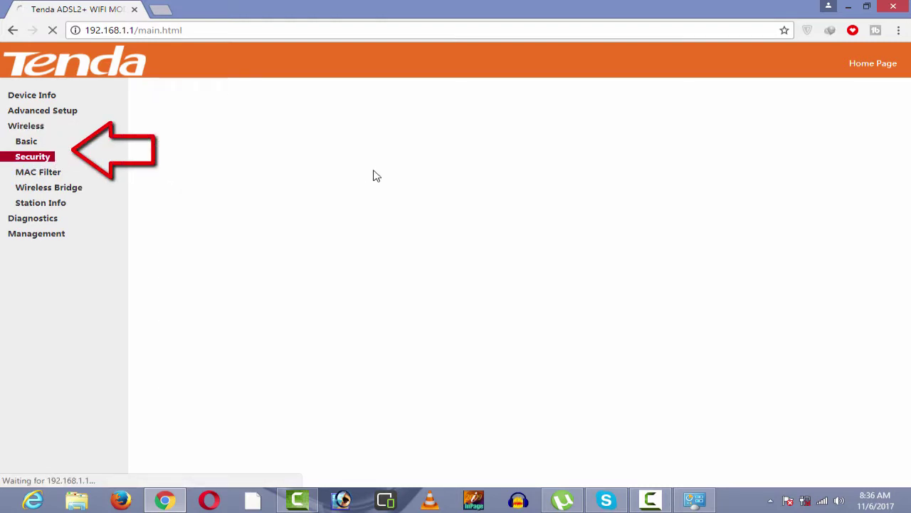
scroll(350, 204, down, 2)
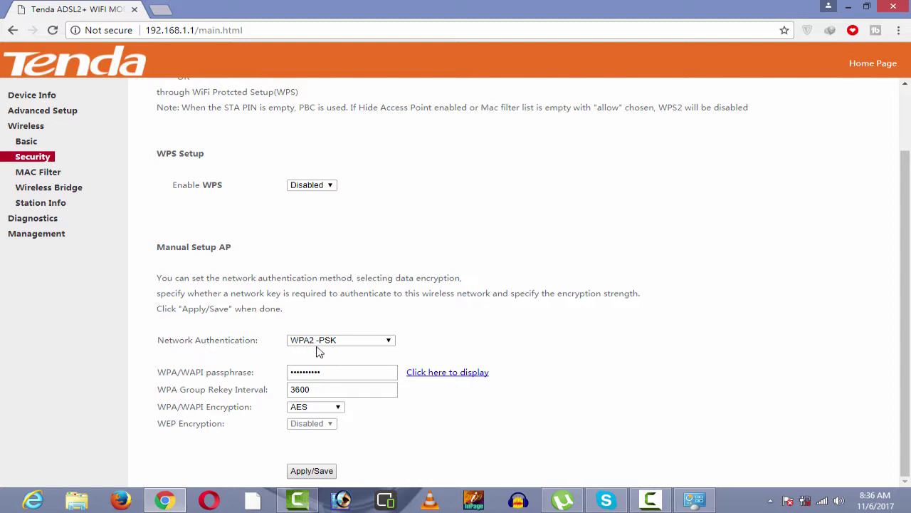
- Keep WPA2-PSK as the authentication method and preview the current passphrase
click(342, 342)
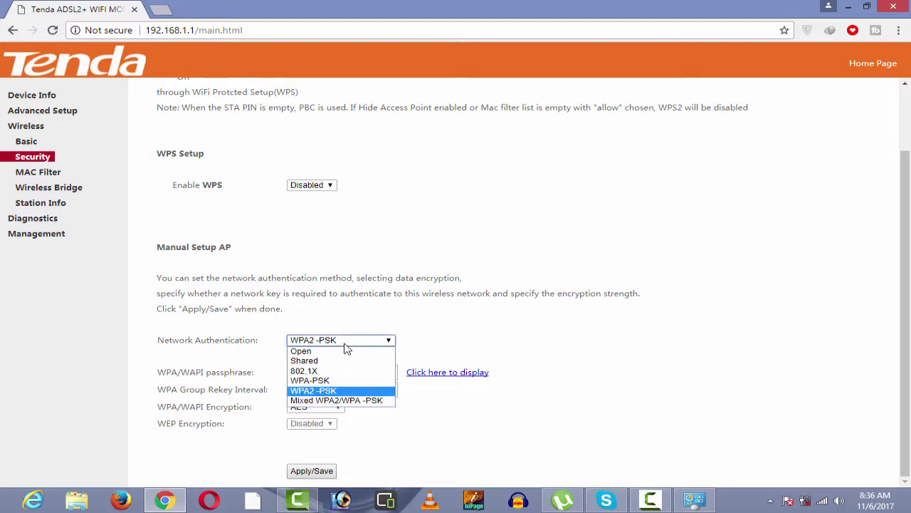
click(329, 392)
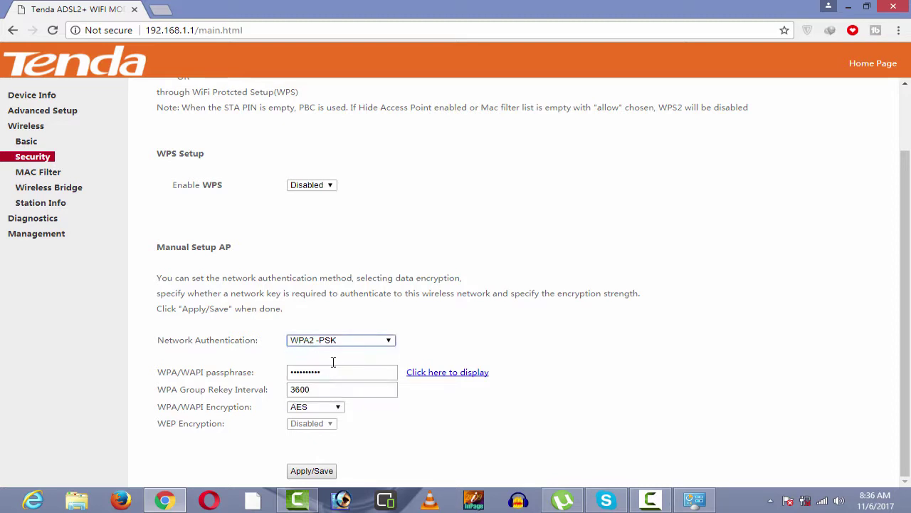
click(422, 378)
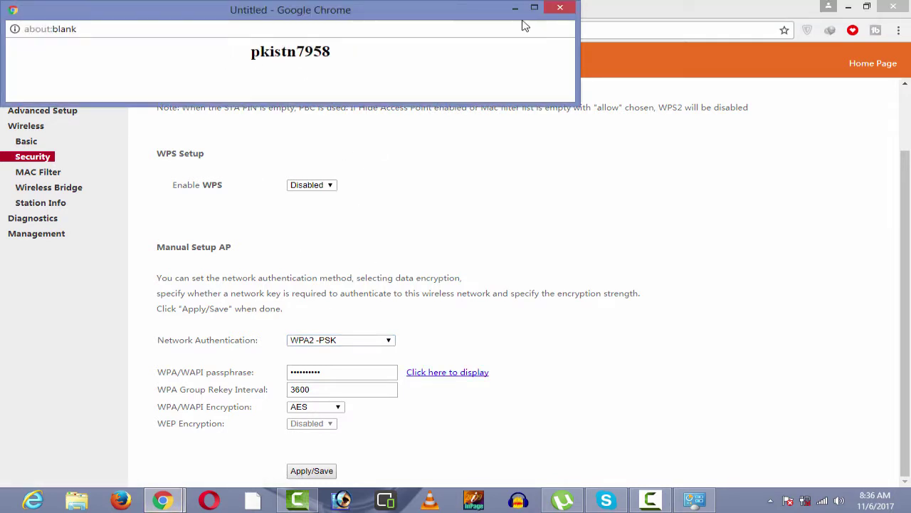
click(552, 8)
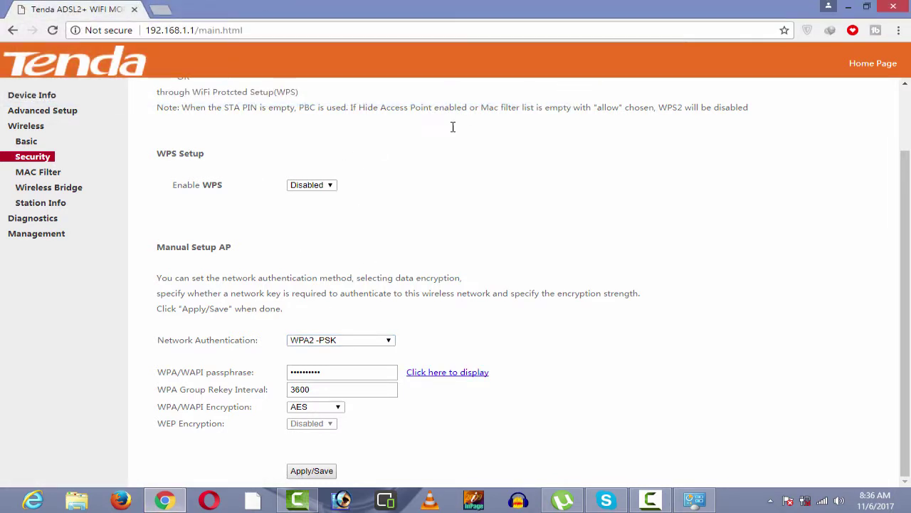
click(439, 379)
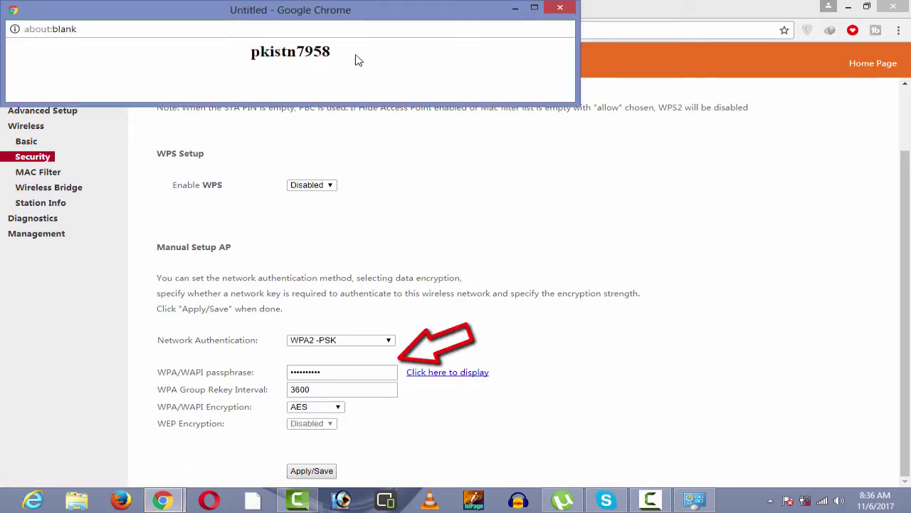
click(561, 7)
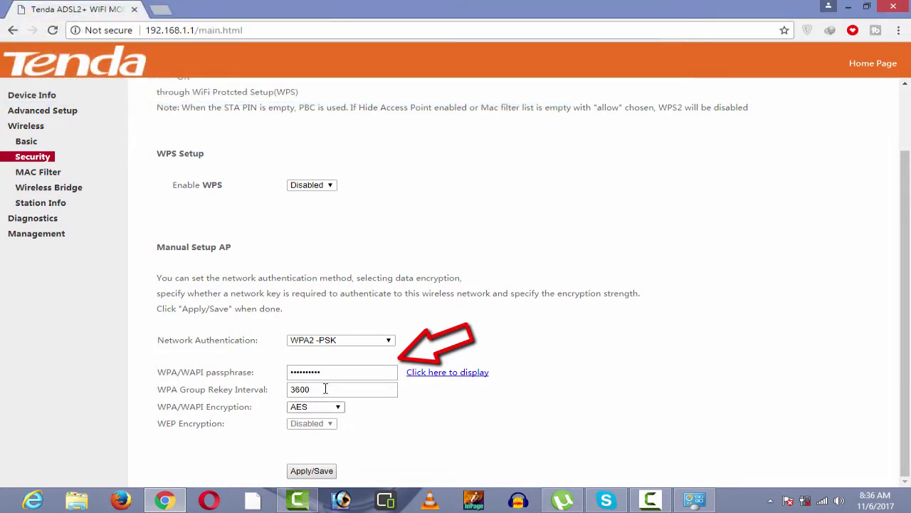
- Overwrite the WPA/WAPI passphrase field with a new passphrase
click(347, 371)
drag(346, 371, 222, 371)
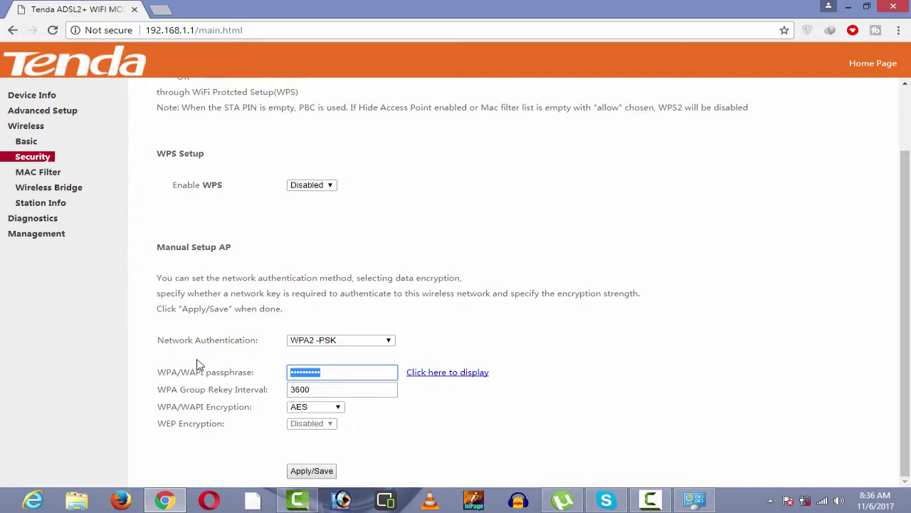
text(p)
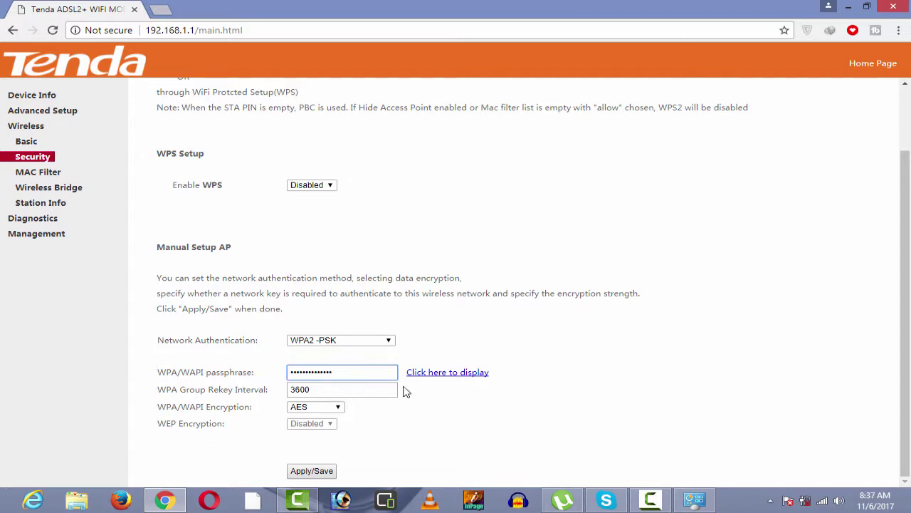
- Apply the new wireless security settings, then close Chrome
click(317, 473)
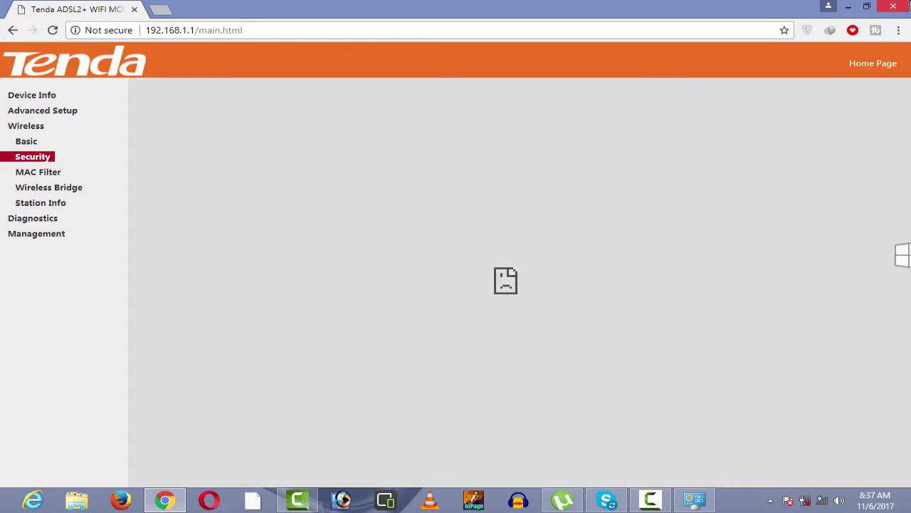
click(895, 7)
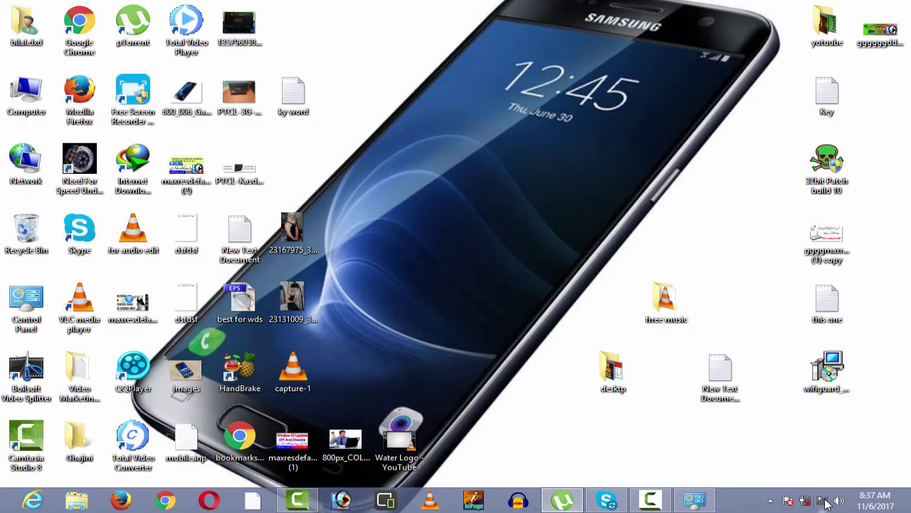
- Forget the router's saved Wi-Fi network along with its old key
click(823, 500)
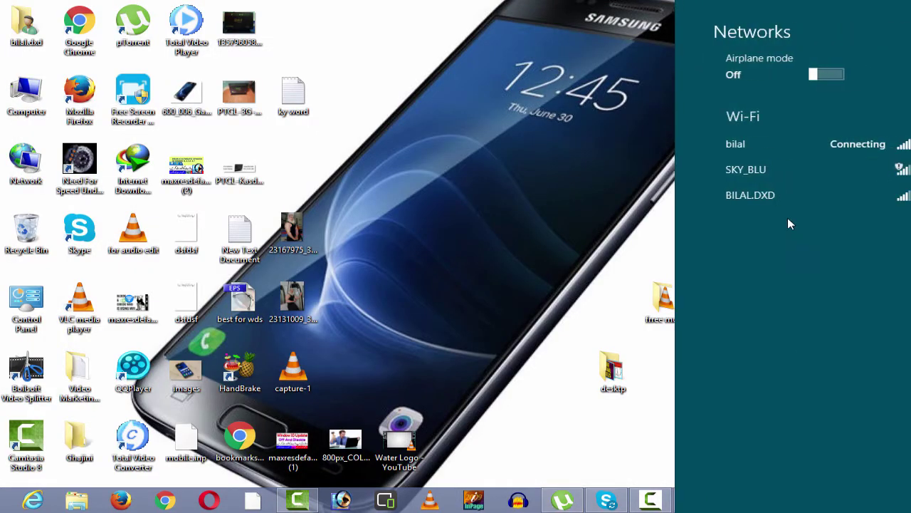
right_click(781, 146)
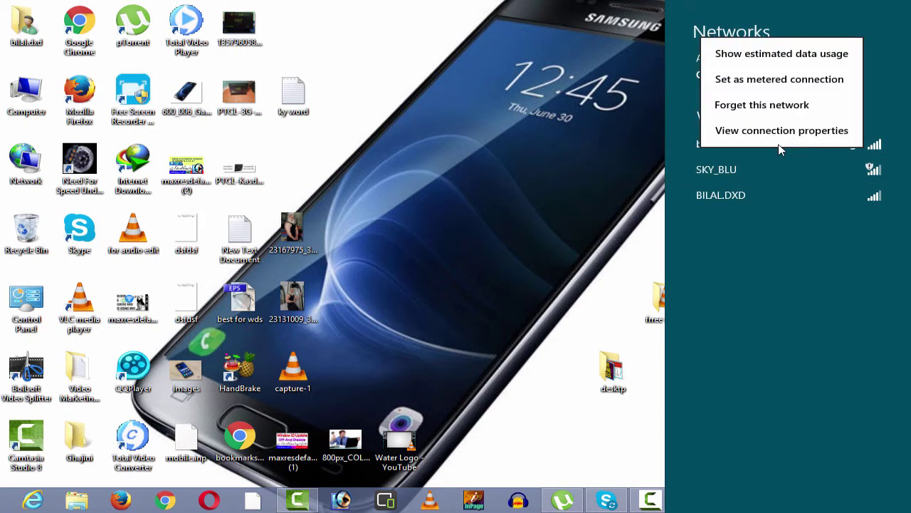
click(755, 107)
- Reconnect to the router's network with the new security key, without sharing
click(734, 146)
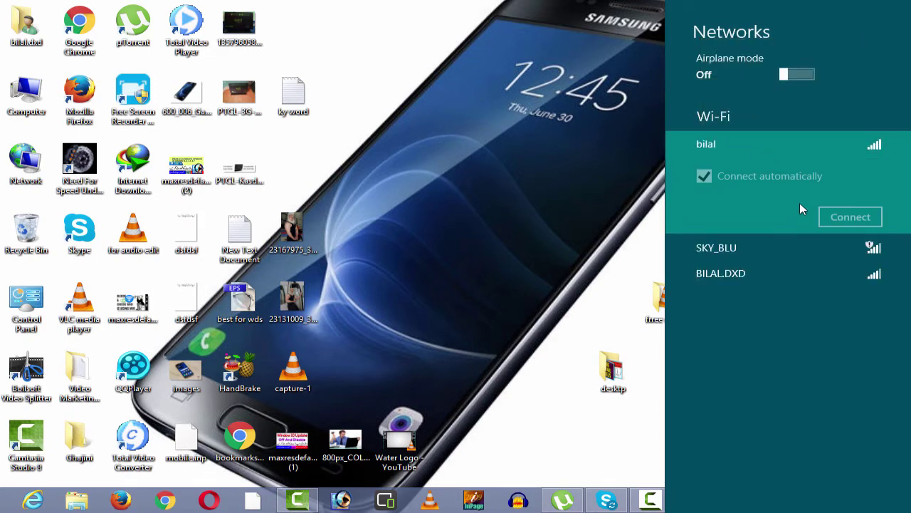
click(835, 219)
text(123)
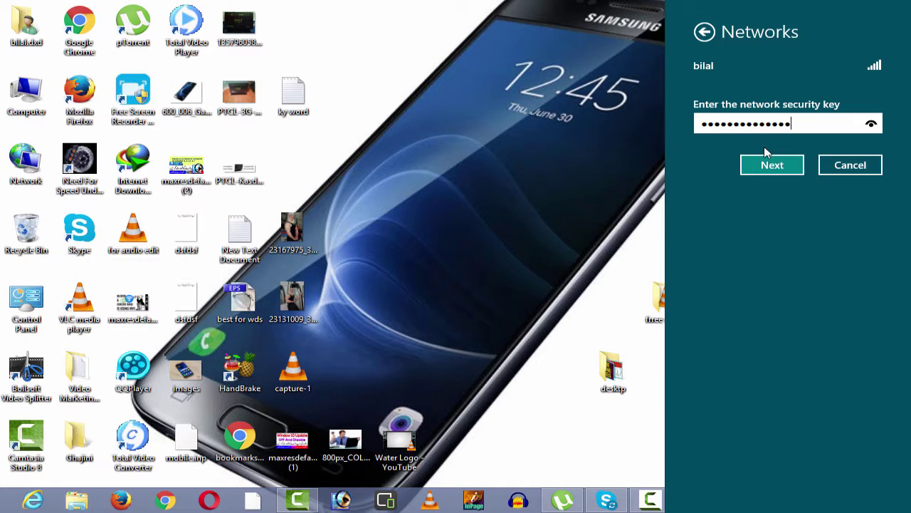
key(Return)
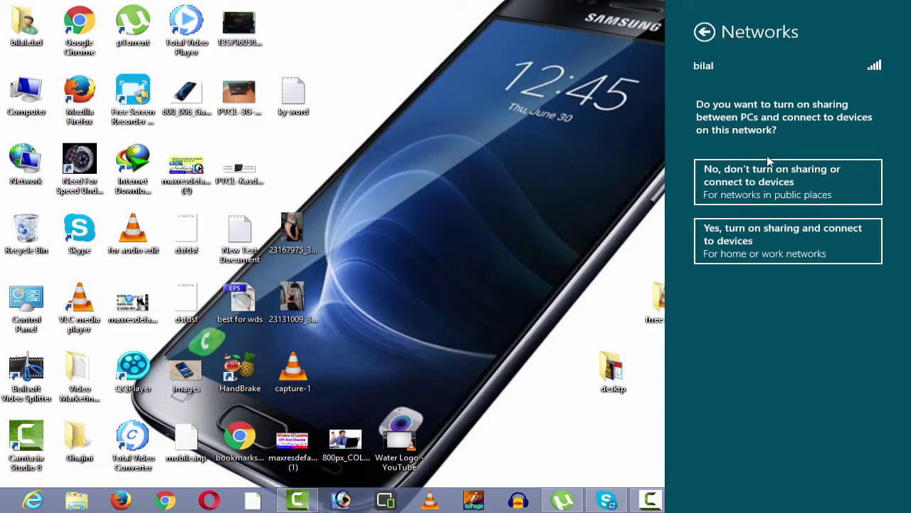
click(768, 172)
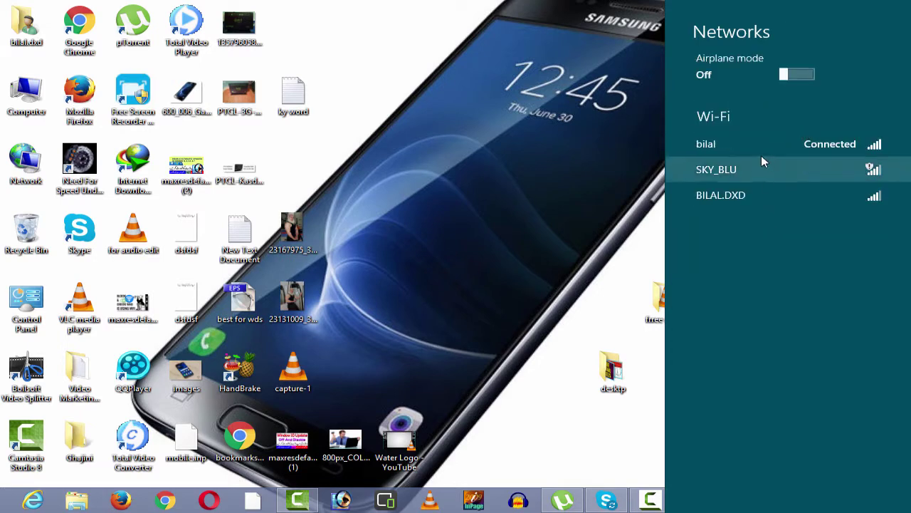
- Close the networks list and refresh the desktop
click(518, 120)
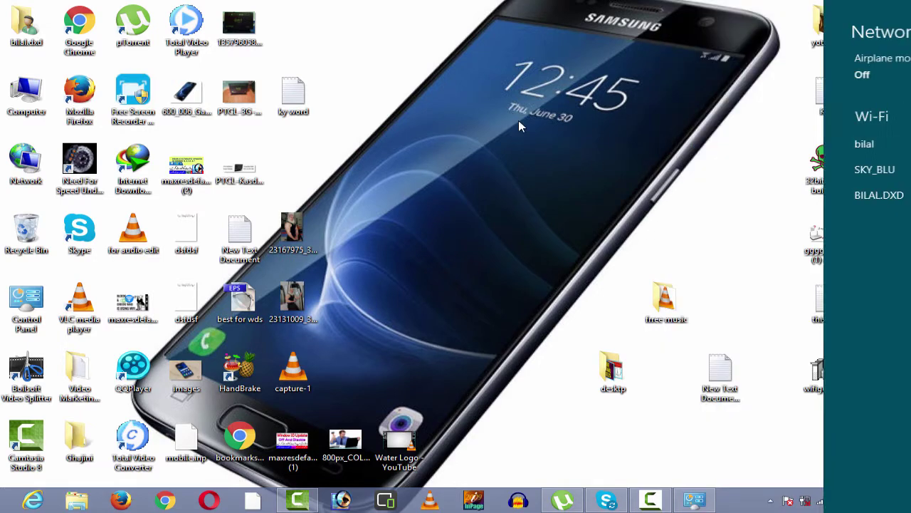
right_click(523, 126)
click(550, 165)
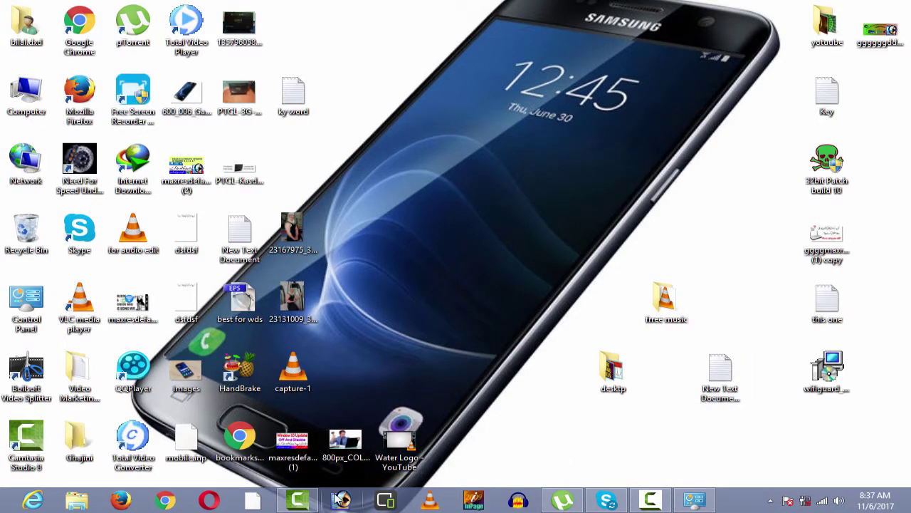
- Relaunch Chrome, load YouTube from the New Tab page, and open My channel over the new Wi-Fi
click(165, 500)
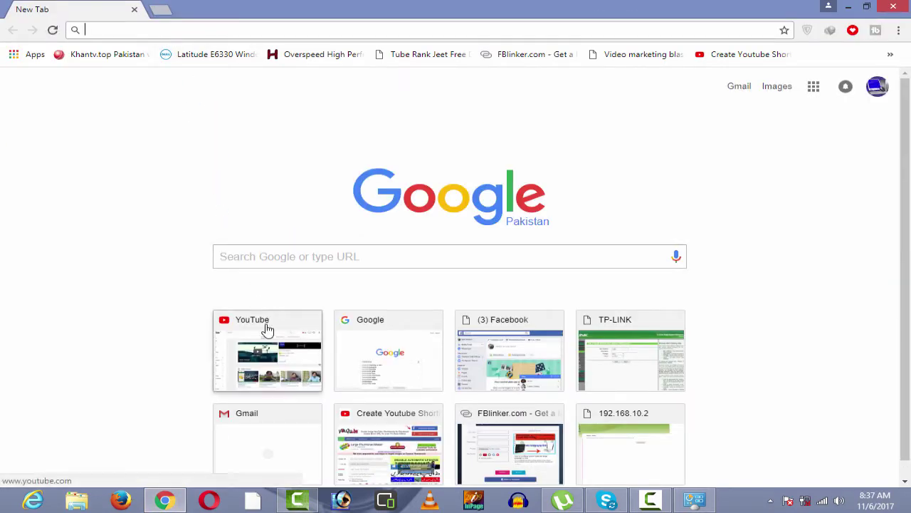
click(265, 339)
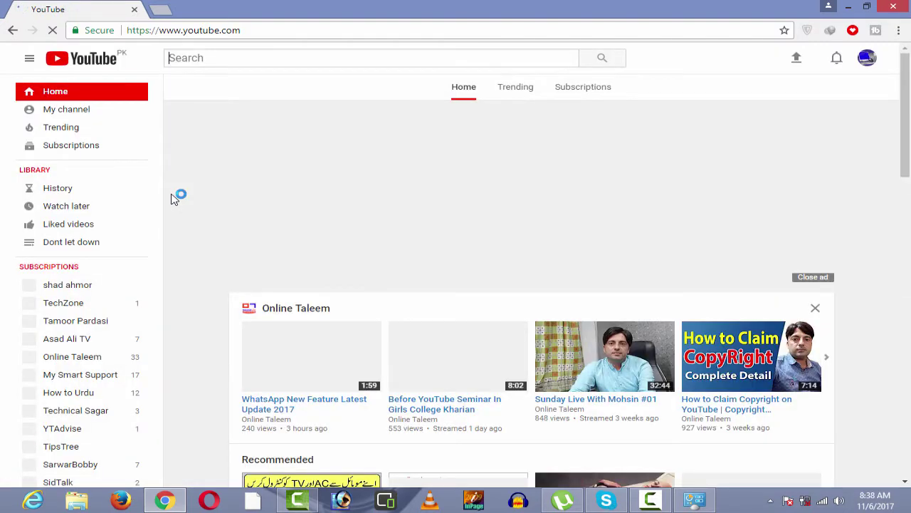
click(67, 113)
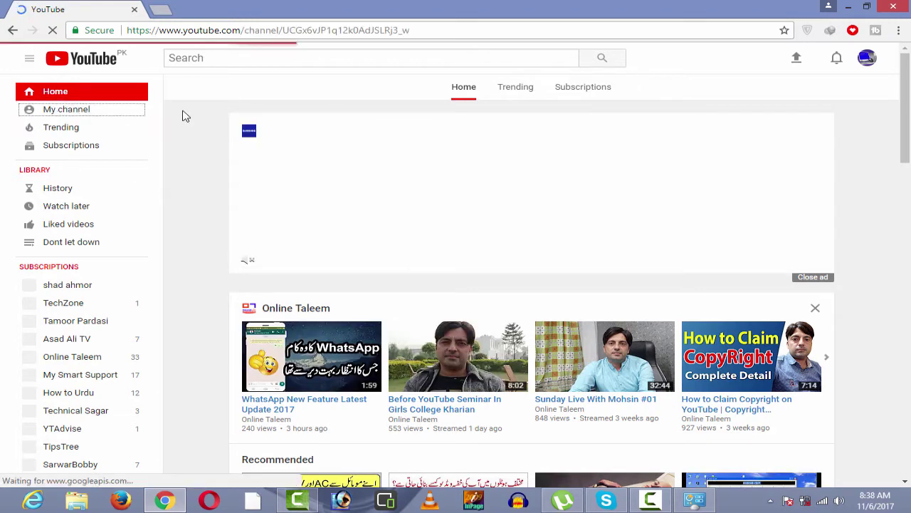